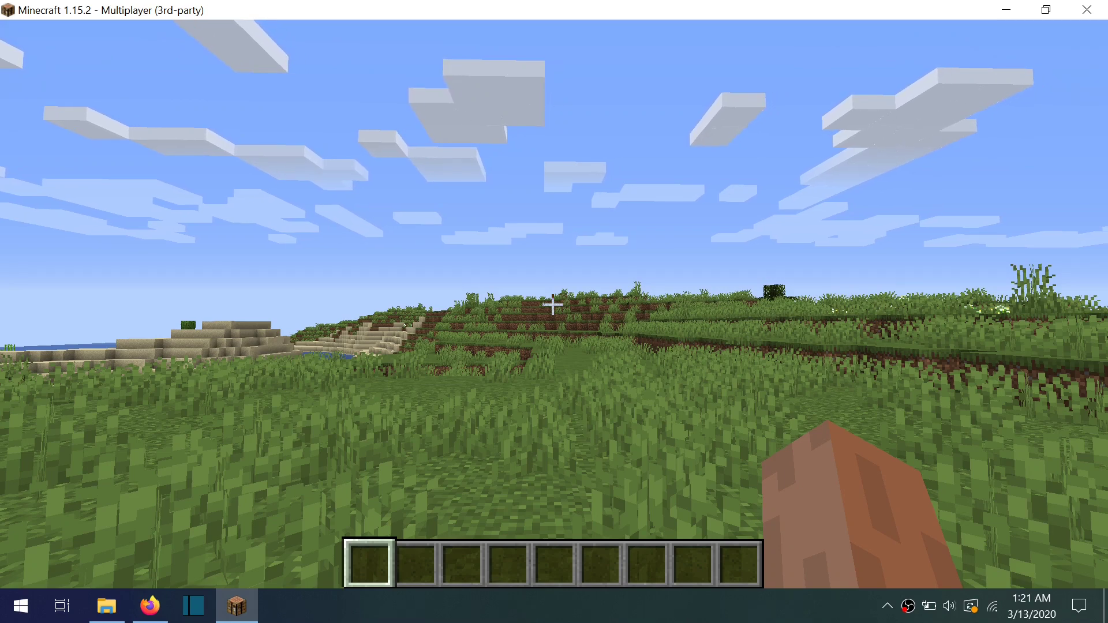
pyautogui.write('/lp editor')
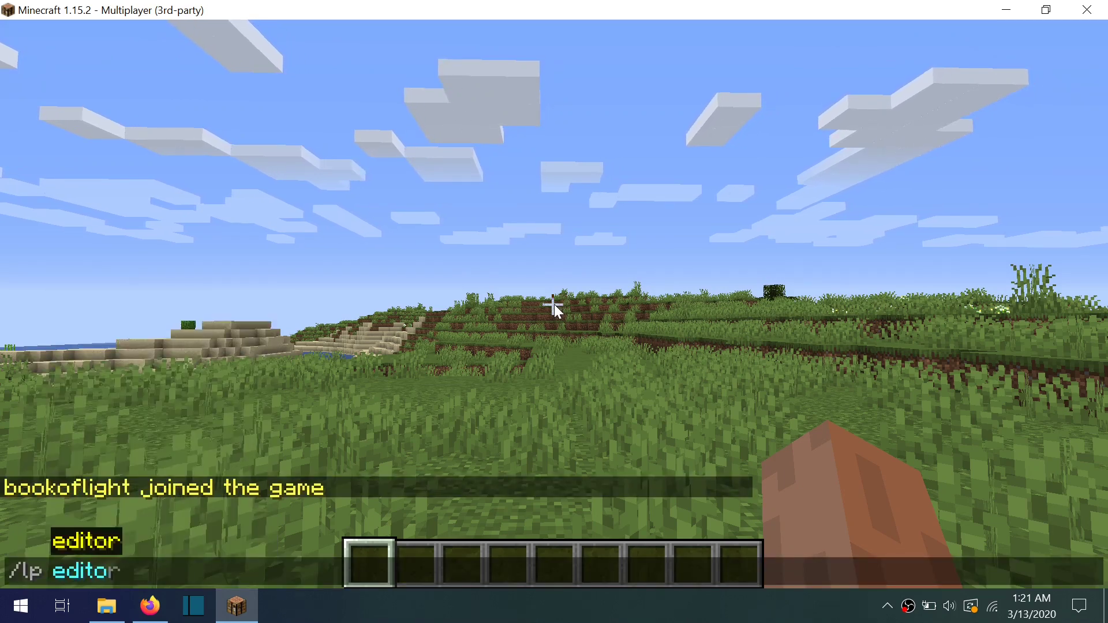
# Run /lp editor in chat and reopen chat to follow the editor.luckperms.net link.
pyautogui.press('Return')
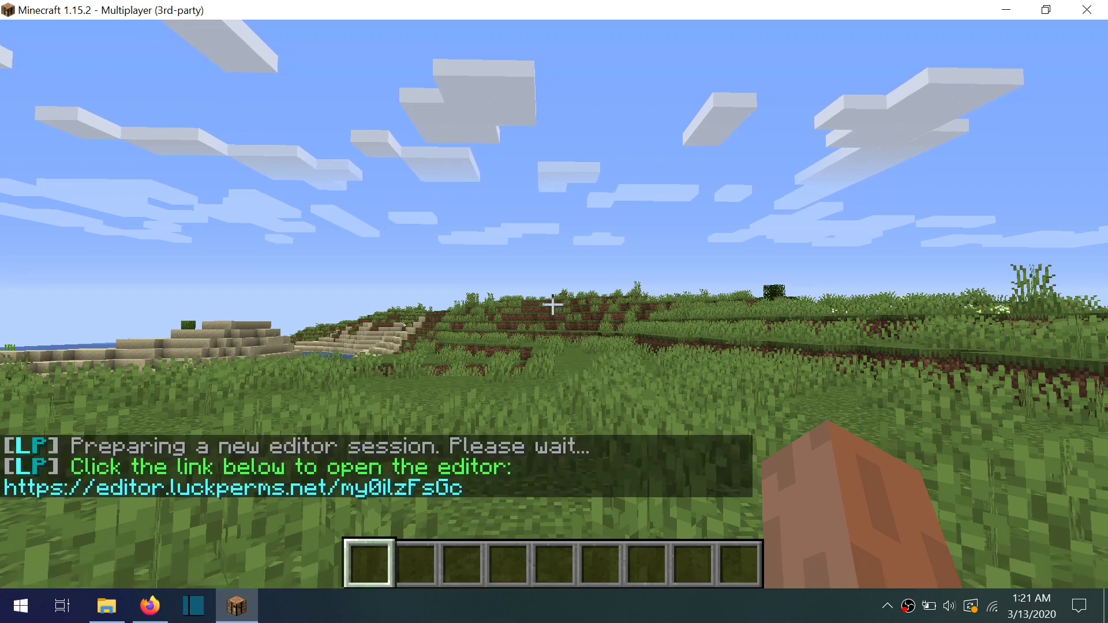
pyautogui.press('t')
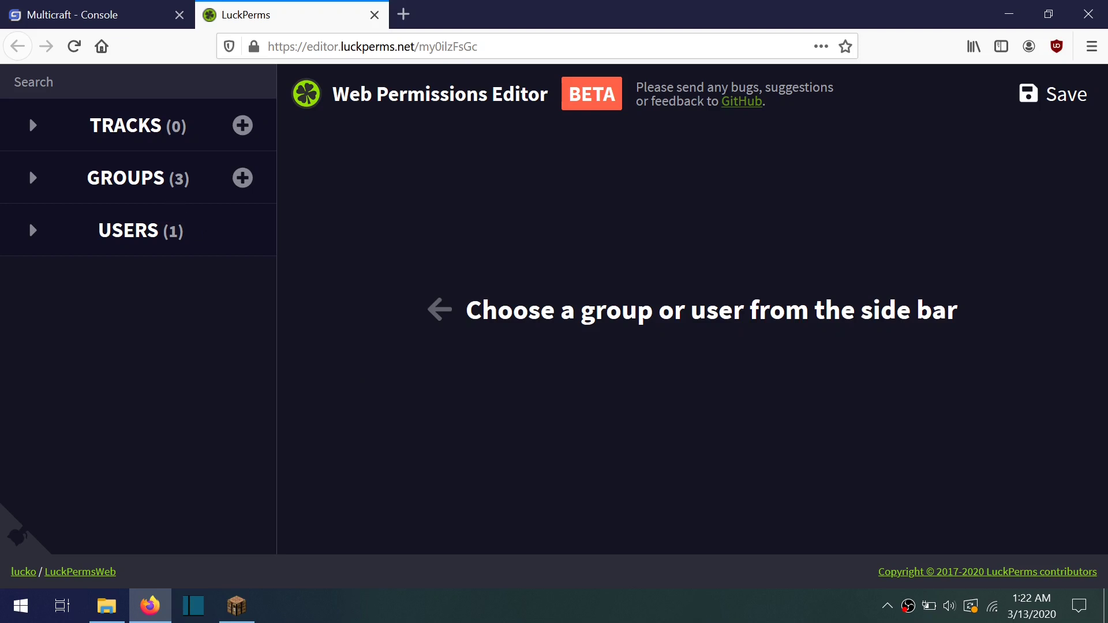
# Select the server's user and add the * wildcard permission node.
pyautogui.click(35, 235)
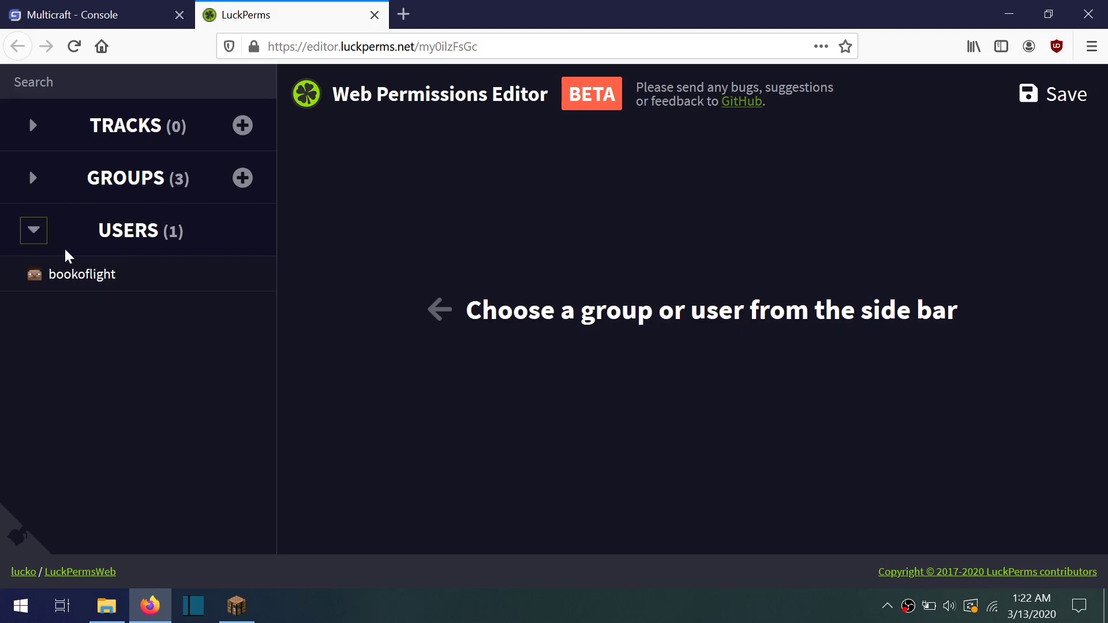
pyautogui.click(82, 275)
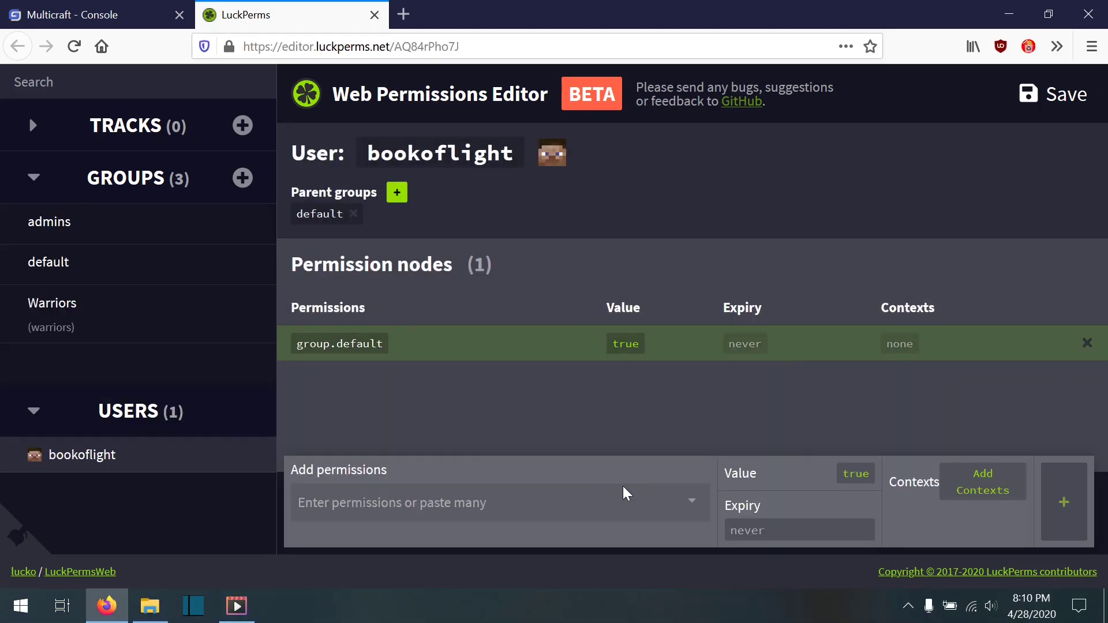
pyautogui.click(624, 492)
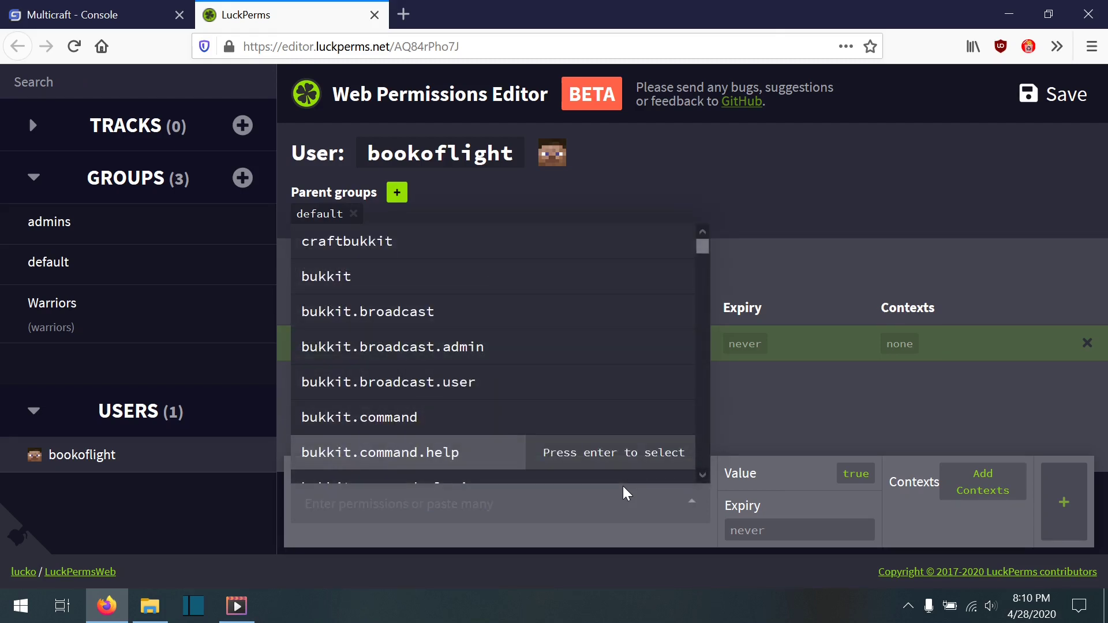
pyautogui.write('*')
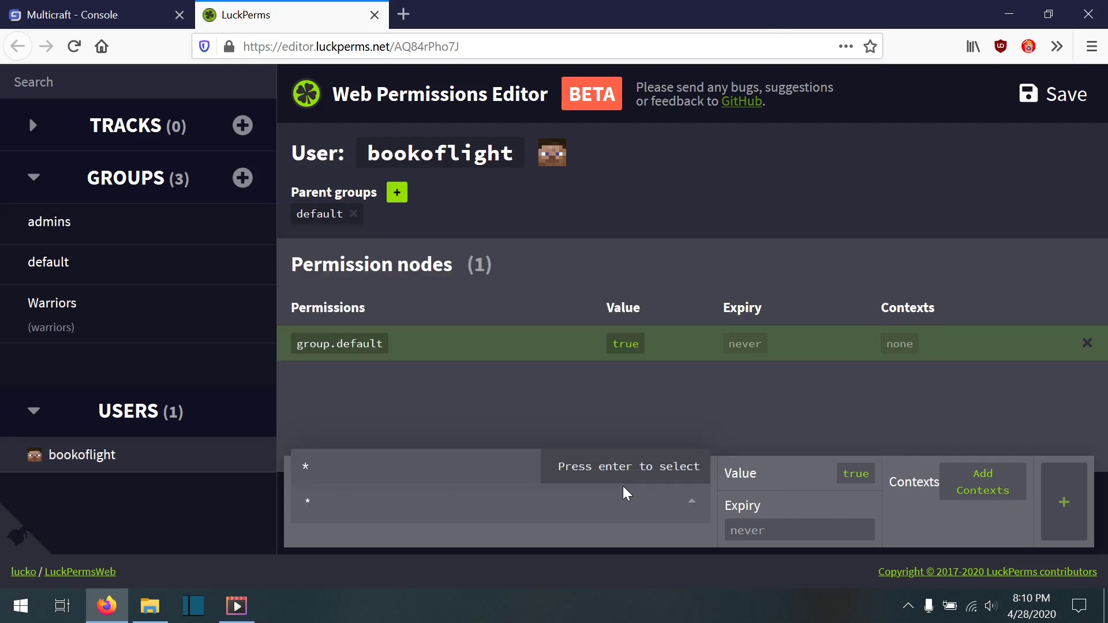
pyautogui.press('Return')
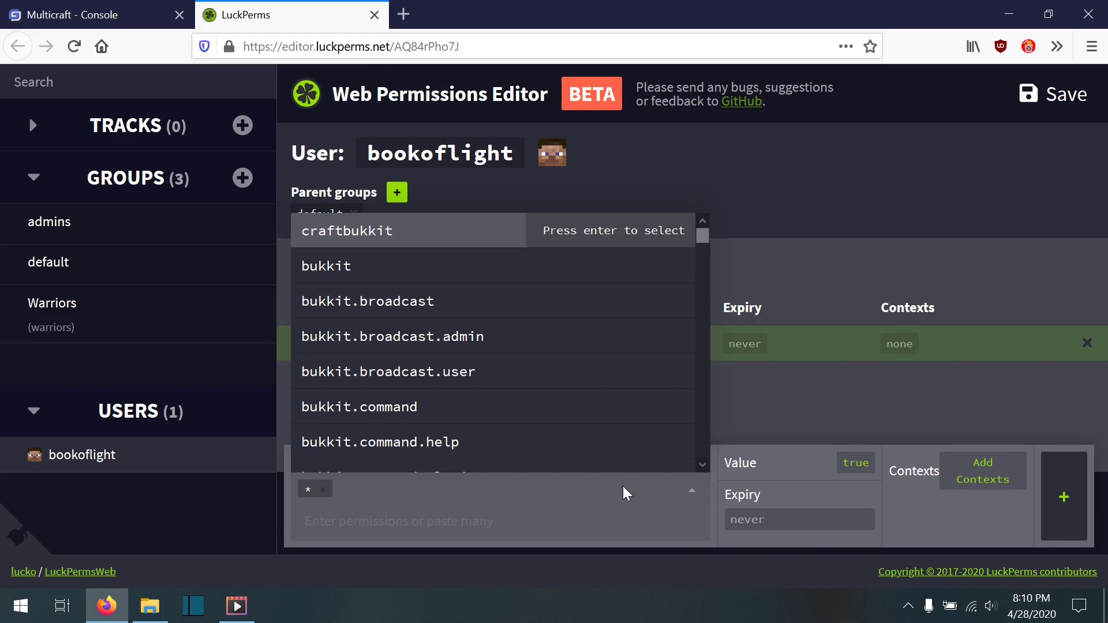
pyautogui.click(1057, 482)
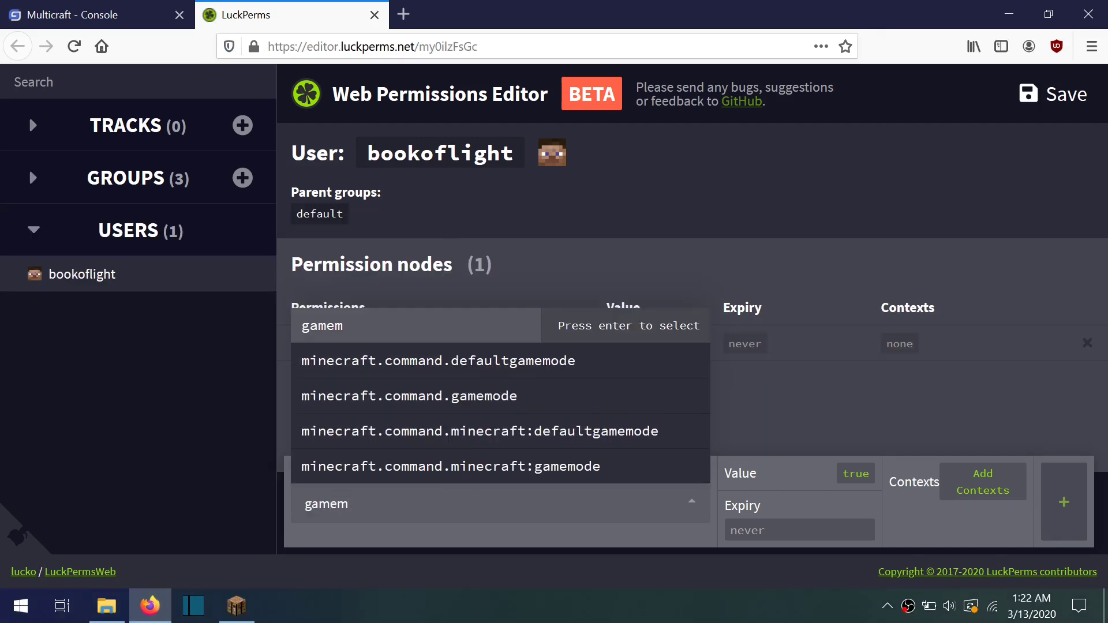
pyautogui.write('ode')
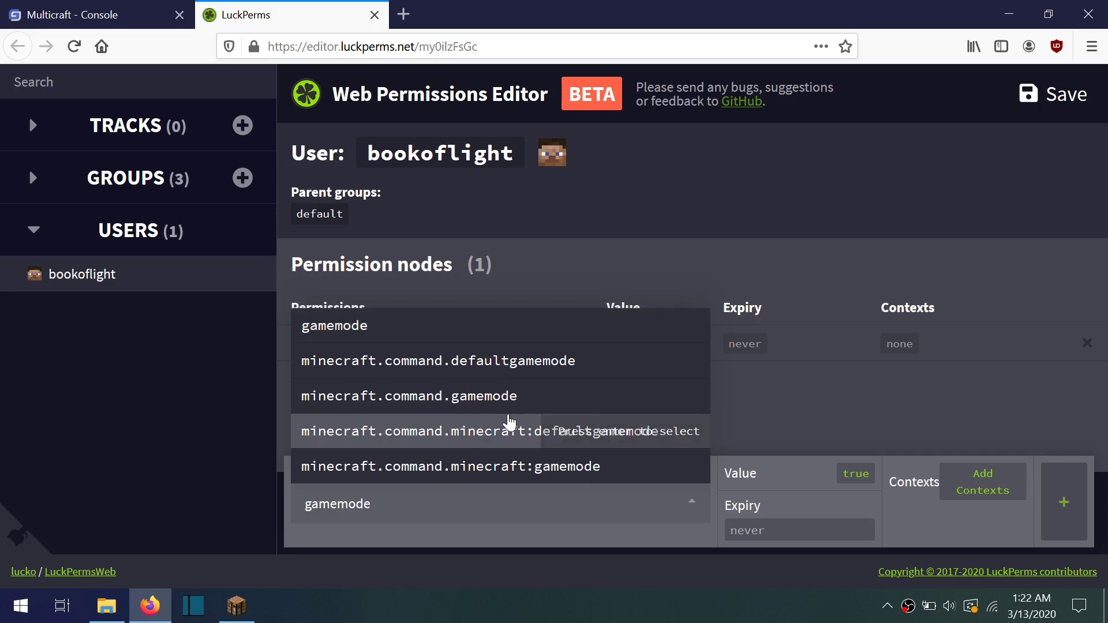
# Add minecraft.command.gamemode to the user and flip its value.
pyautogui.click(519, 396)
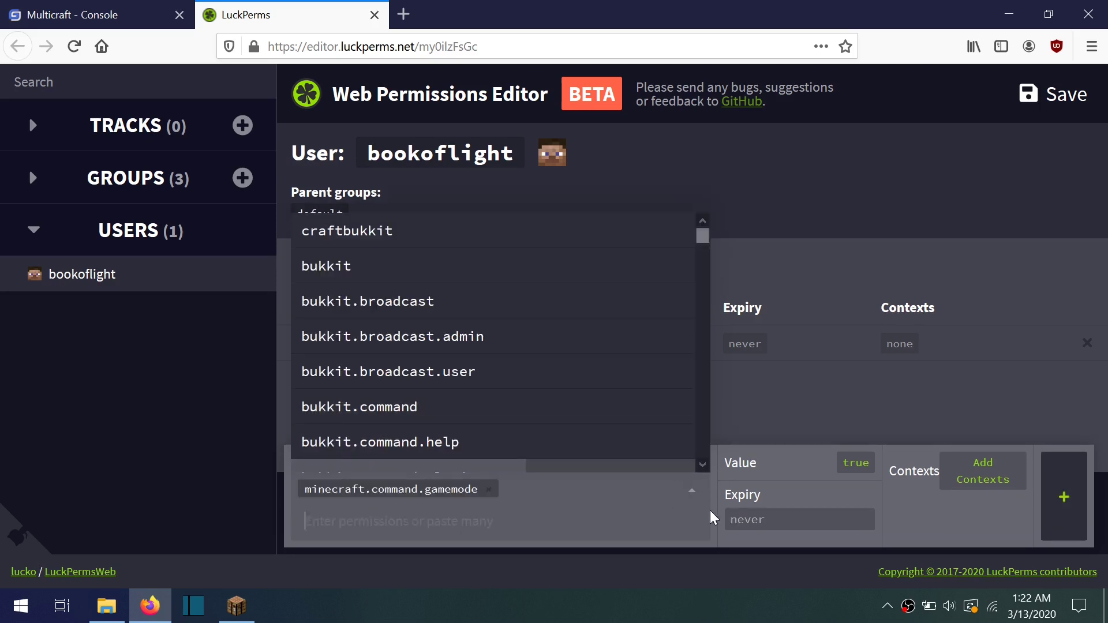
pyautogui.click(1074, 511)
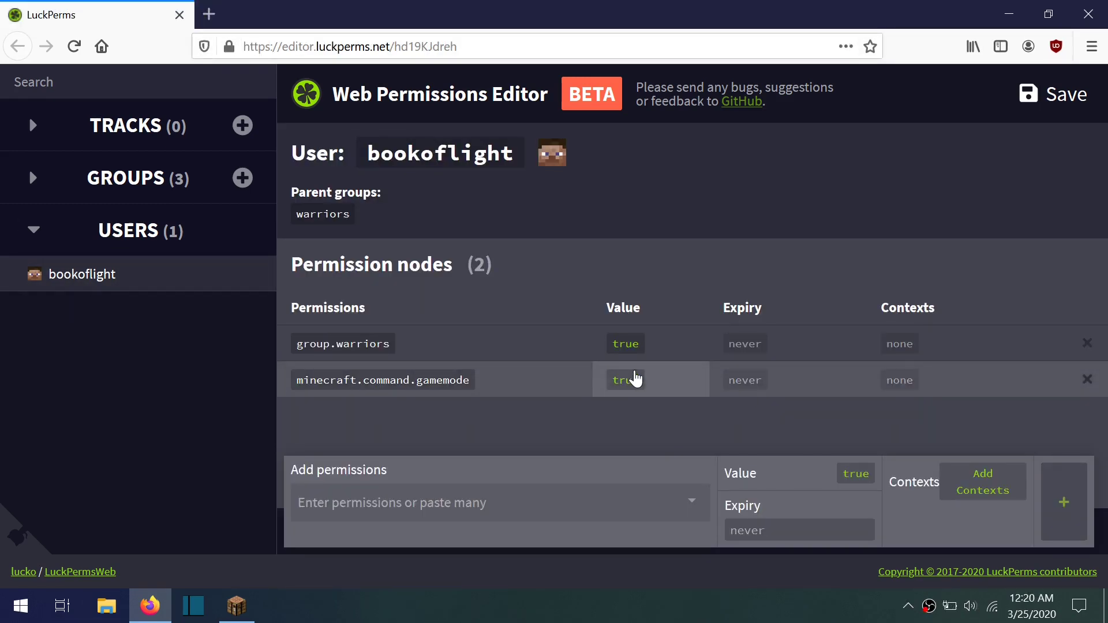
pyautogui.click(634, 378)
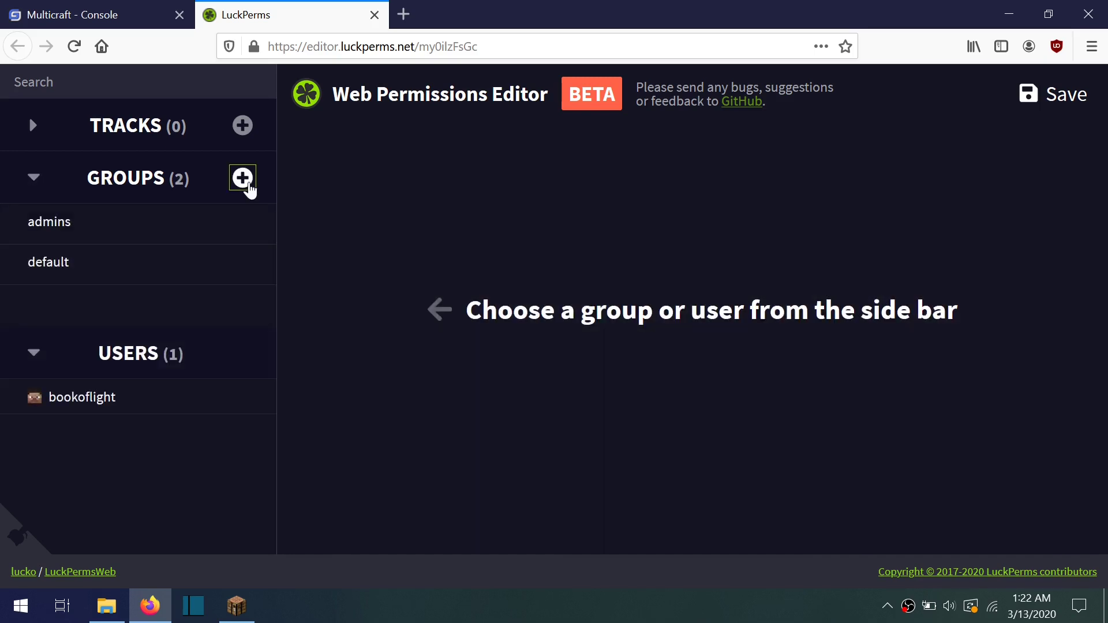
# Start a new group named Warriors with the [Warriors] prefix.
pyautogui.click(245, 184)
pyautogui.write('wa')
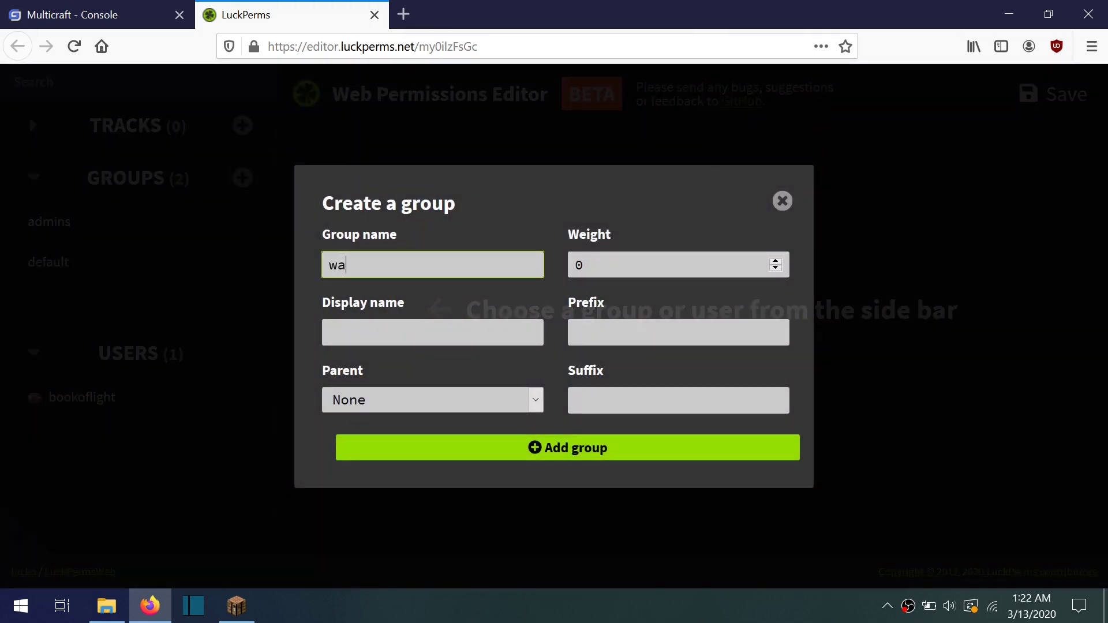
pyautogui.write('rriors')
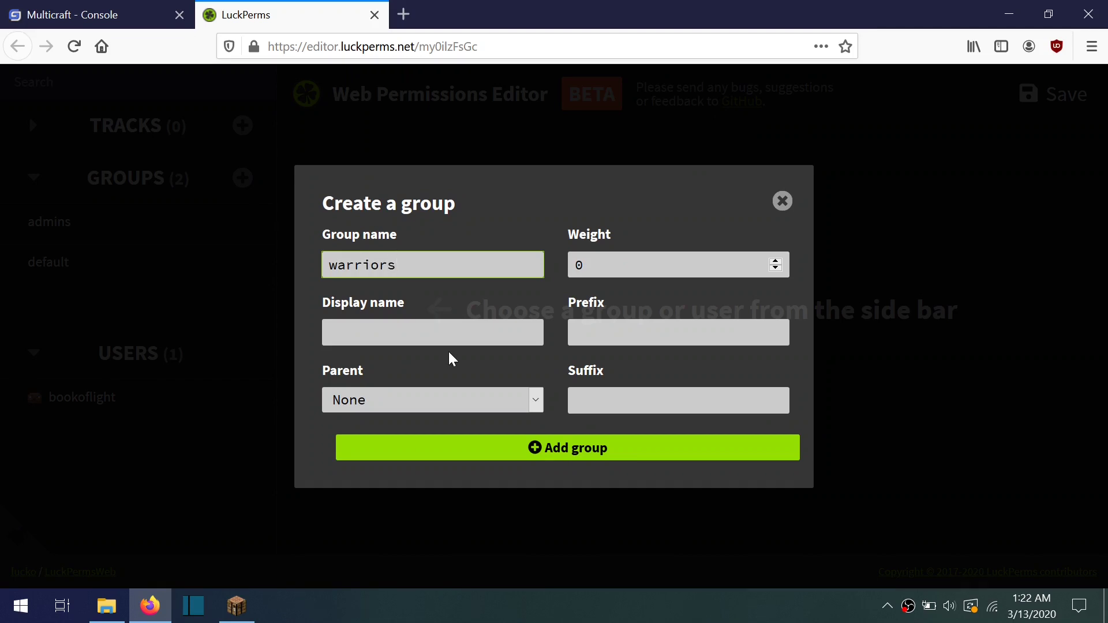
pyautogui.click(453, 342)
pyautogui.write('Warrio')
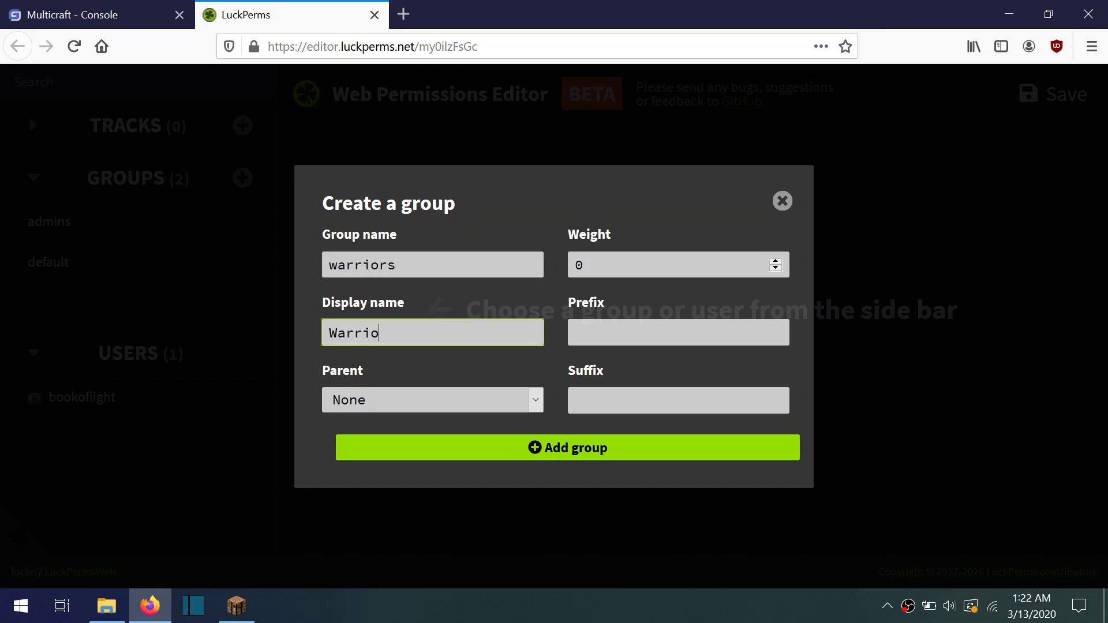
pyautogui.write('rs')
pyautogui.press('Tab')
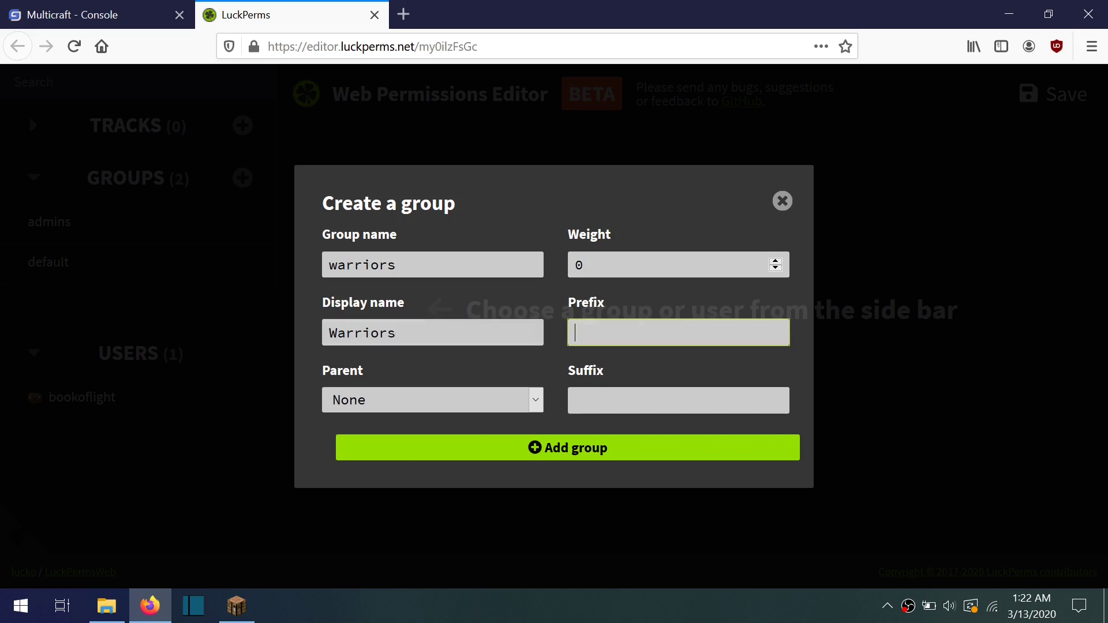
pyautogui.write('[Warr')
pyautogui.write('iors]')
# Choose default as the parent and create the Warriors group.
pyautogui.click(514, 399)
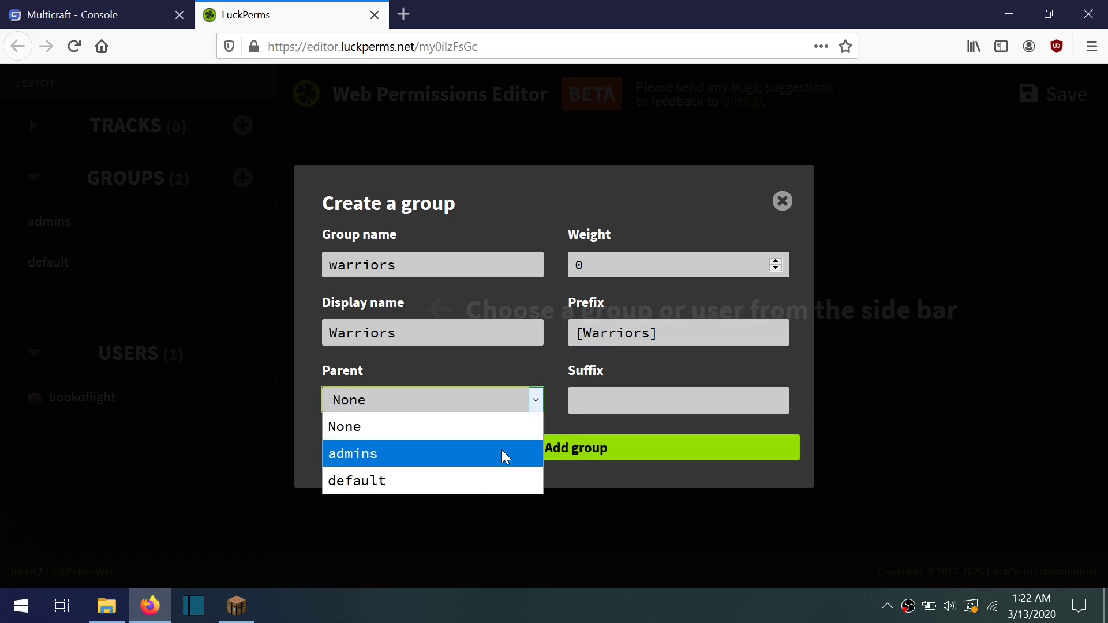
pyautogui.click(533, 414)
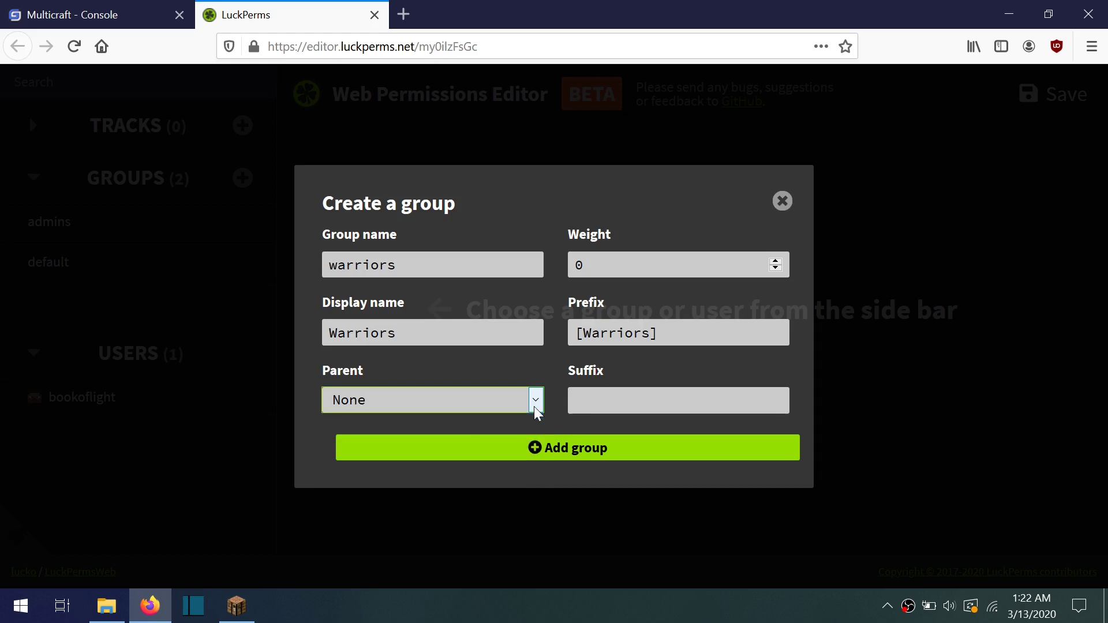
pyautogui.click(536, 407)
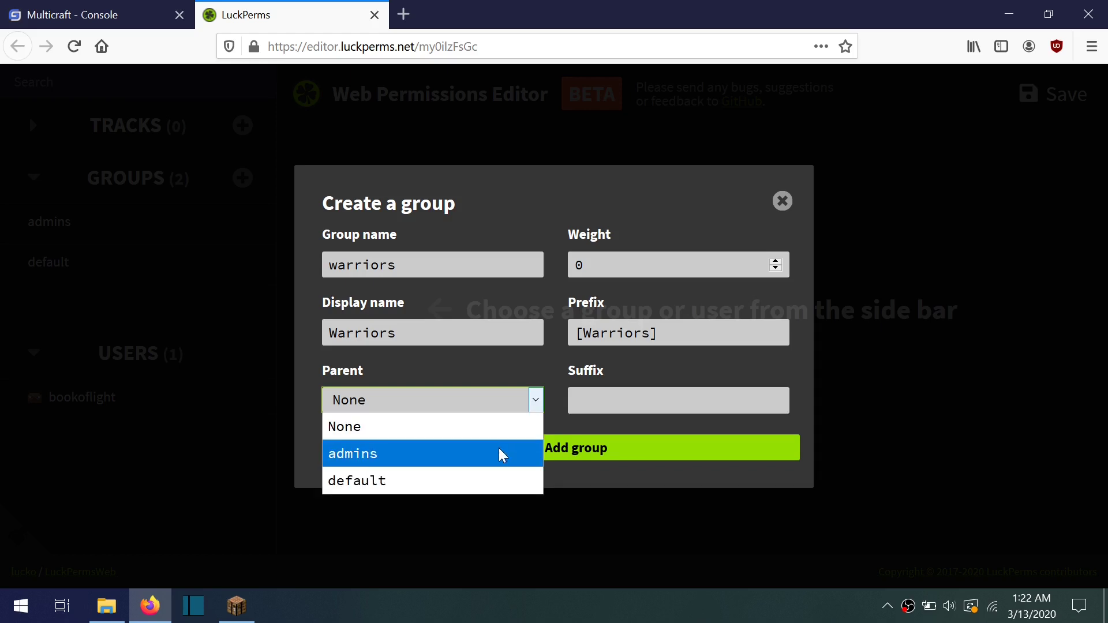
pyautogui.click(499, 474)
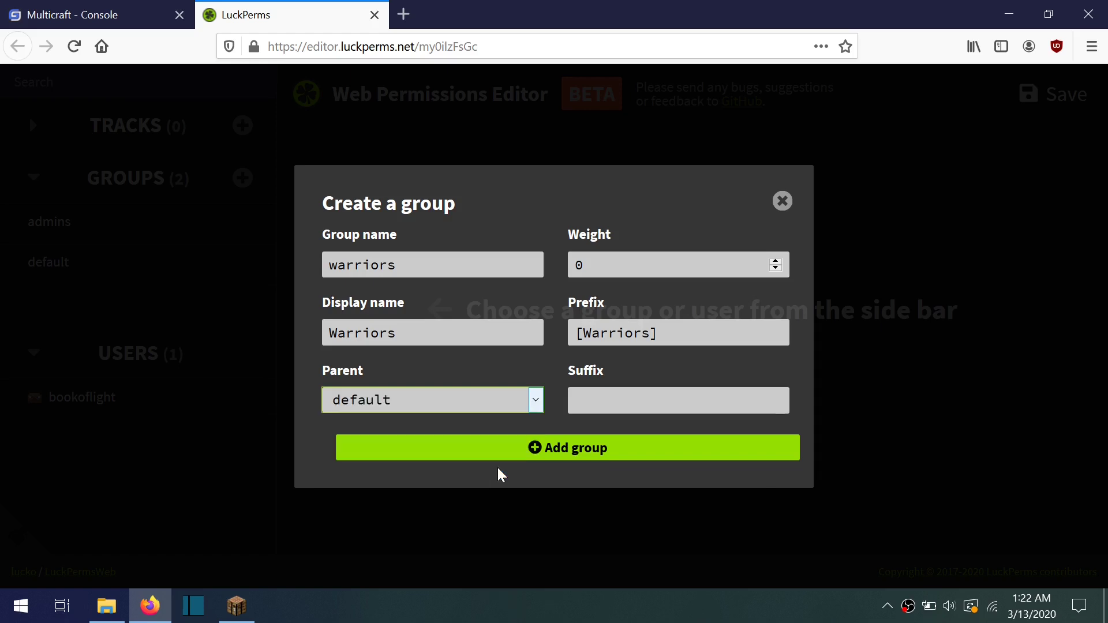
pyautogui.click(548, 462)
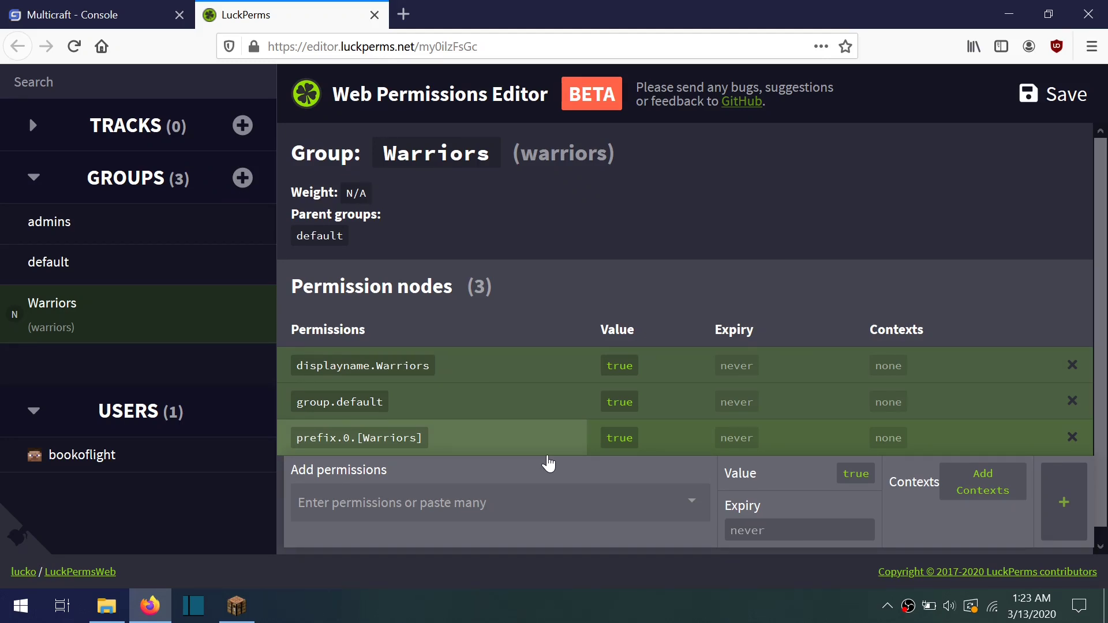
# Add group.admin as a second parent of Warriors.
pyautogui.click(563, 502)
pyautogui.write('gro')
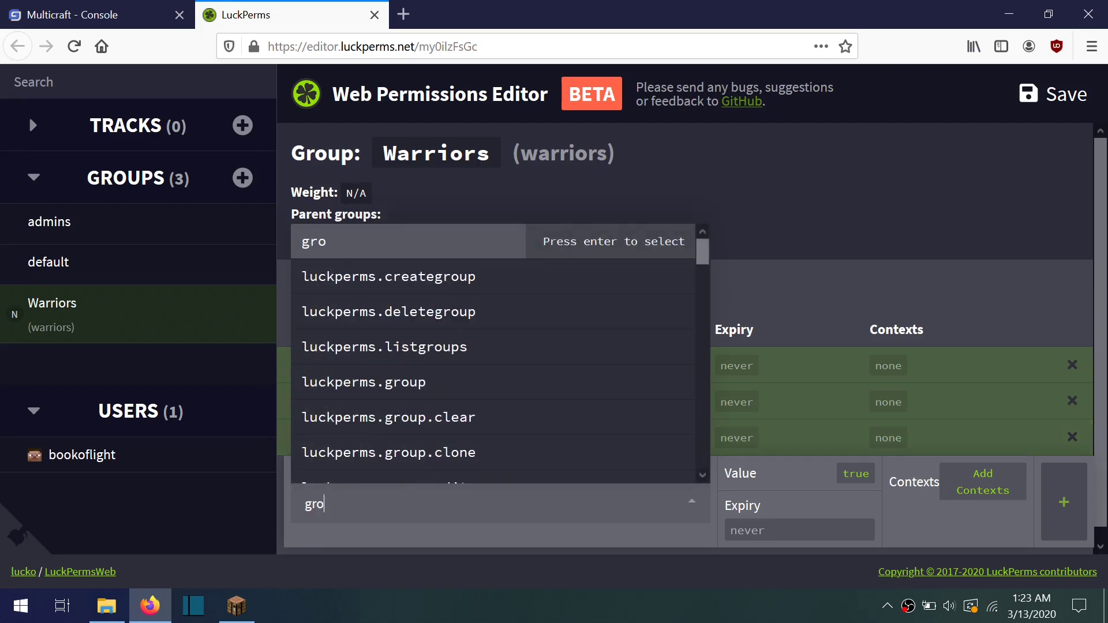
pyautogui.write('up.admin')
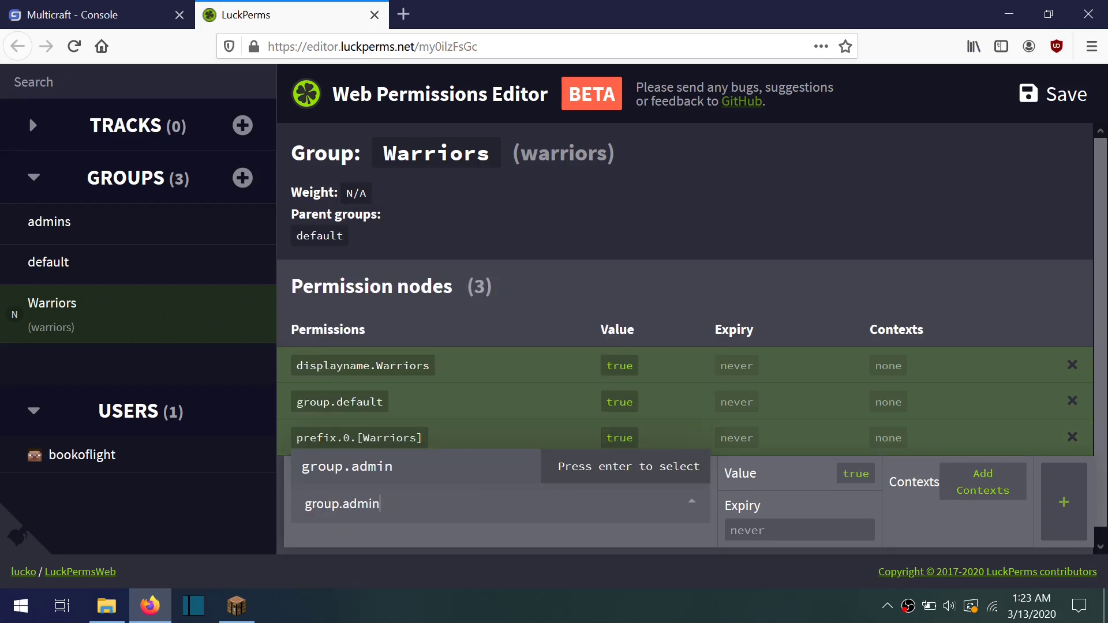
pyautogui.press('Return')
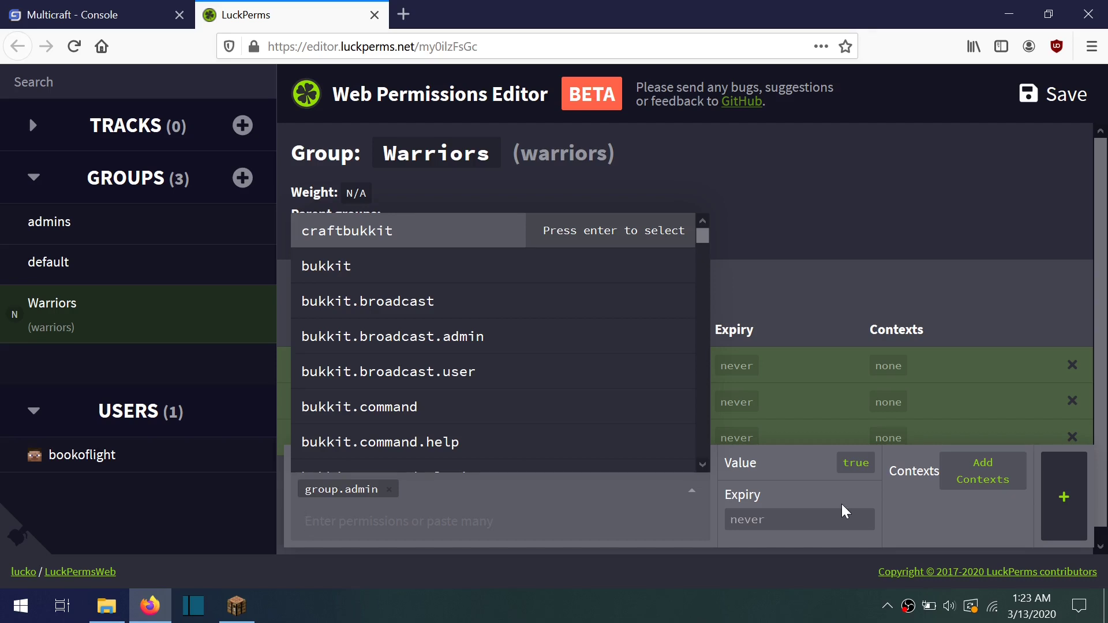
pyautogui.click(1064, 497)
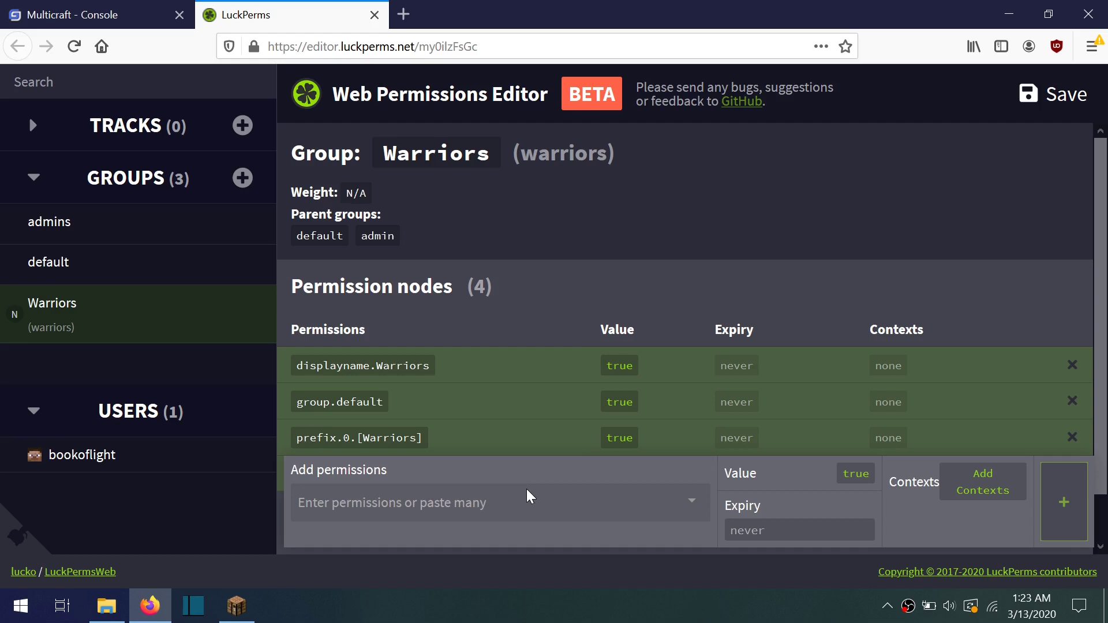
# Add minecraft.command.stop to Warriors with its value set to false.
pyautogui.click(528, 496)
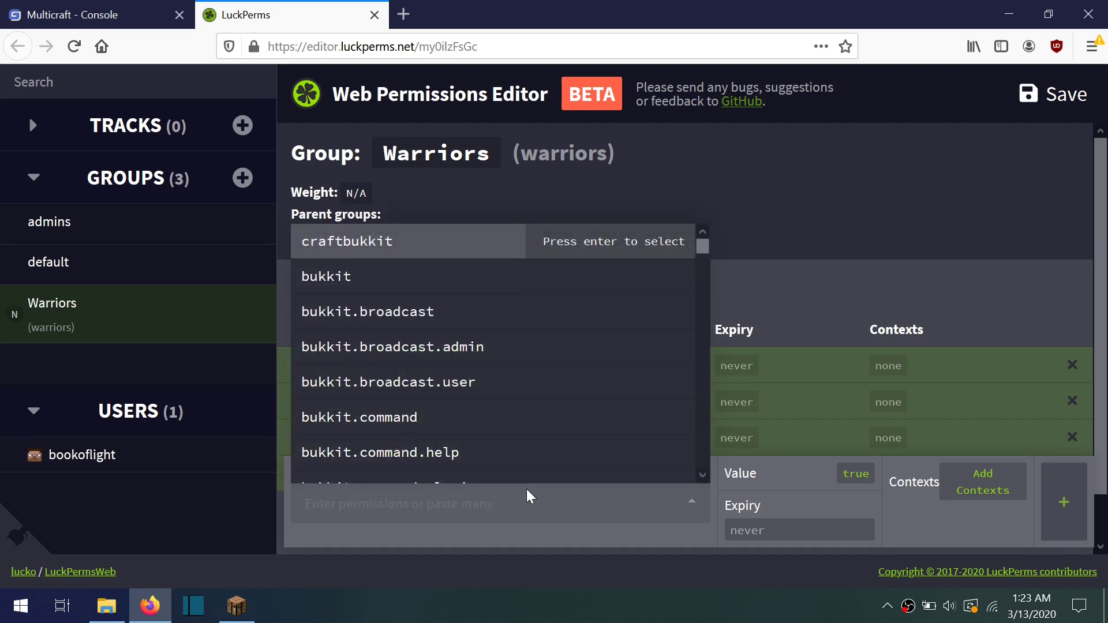
pyautogui.write('stop')
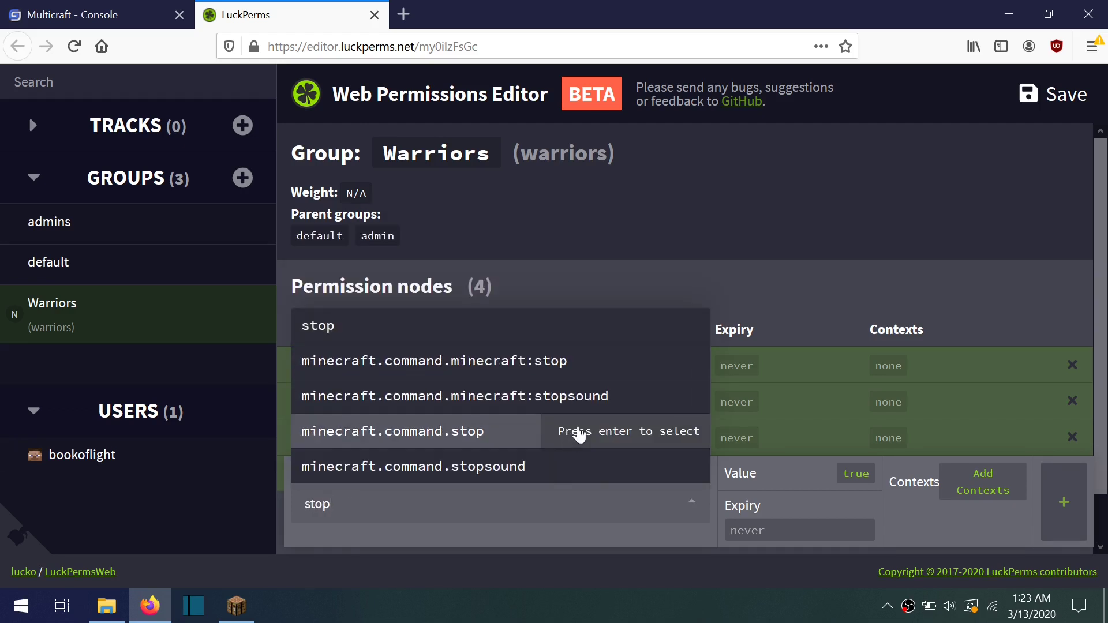
pyautogui.click(487, 440)
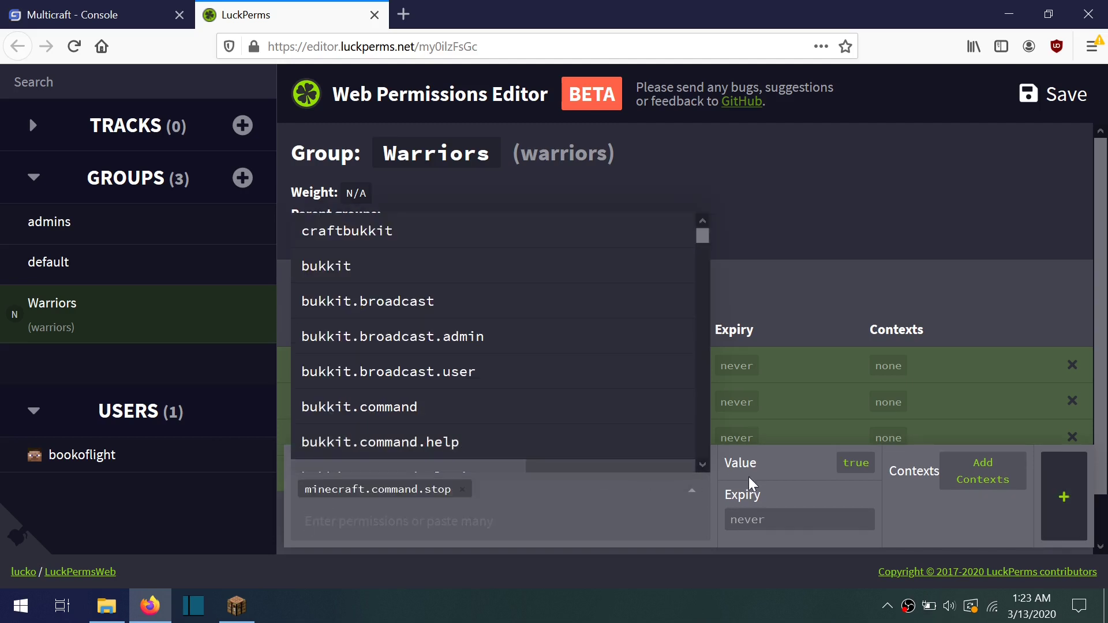
pyautogui.click(866, 467)
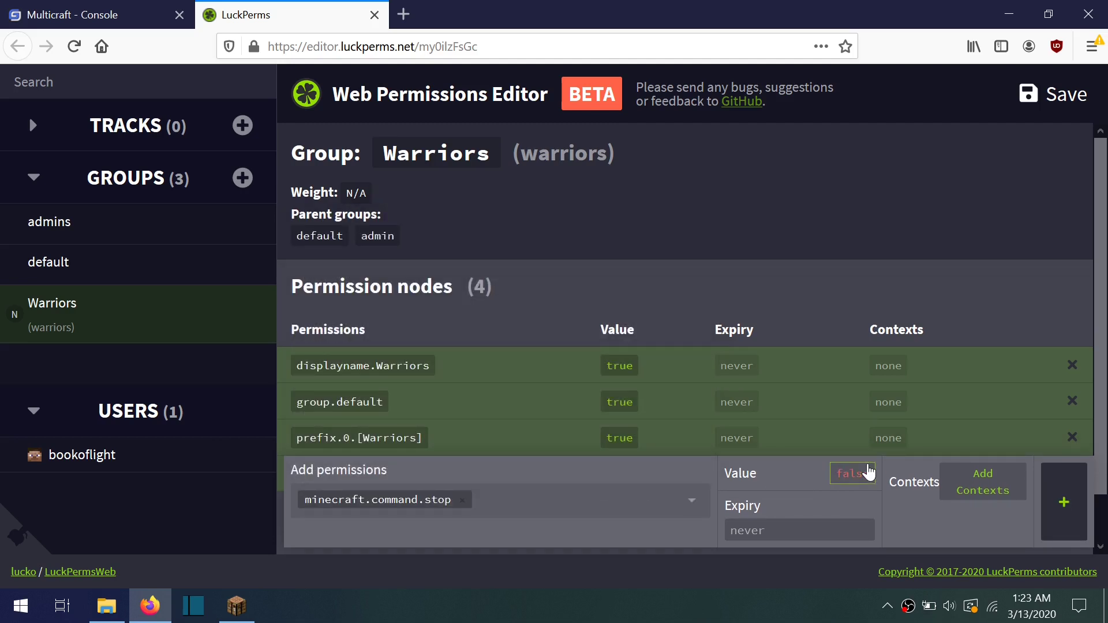
pyautogui.click(1064, 506)
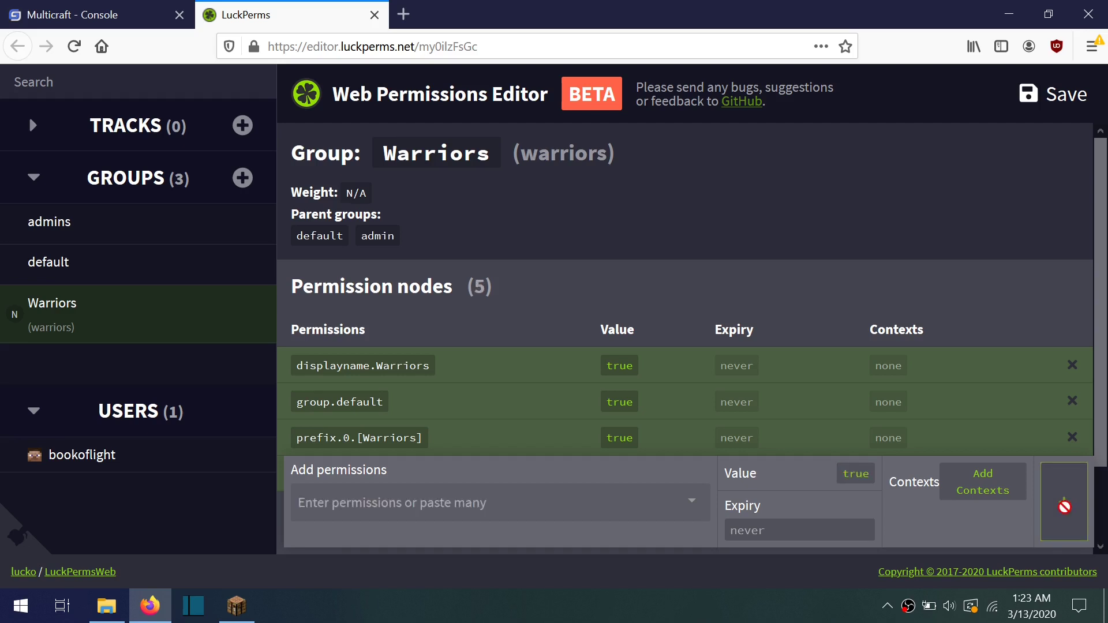
pyautogui.scroll(-1, 1065, 507)
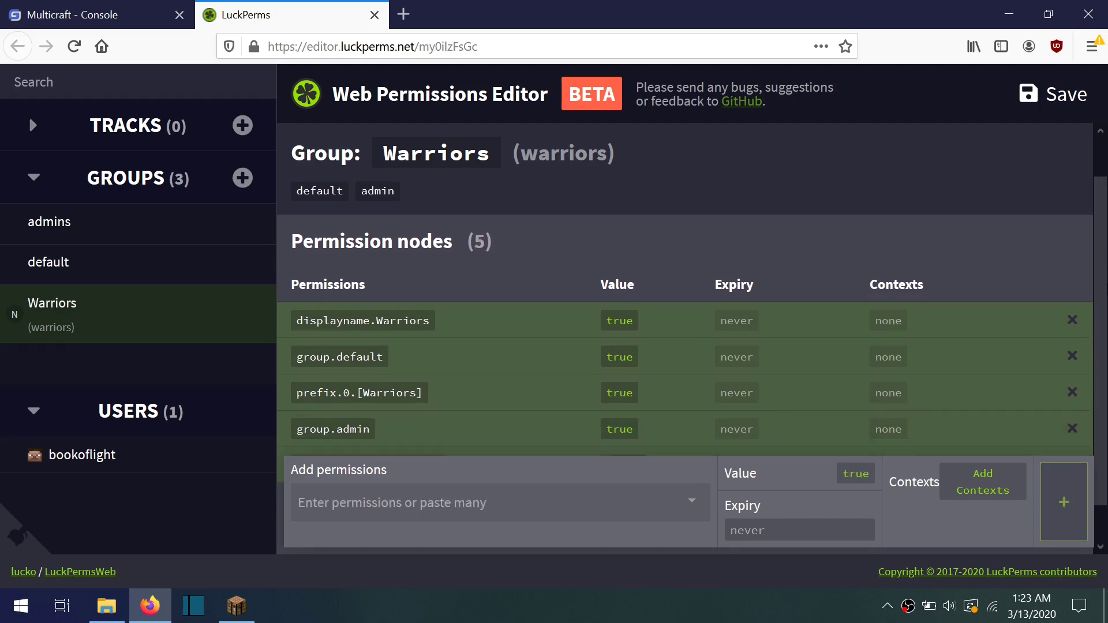
pyautogui.scroll(-1, 685, 364)
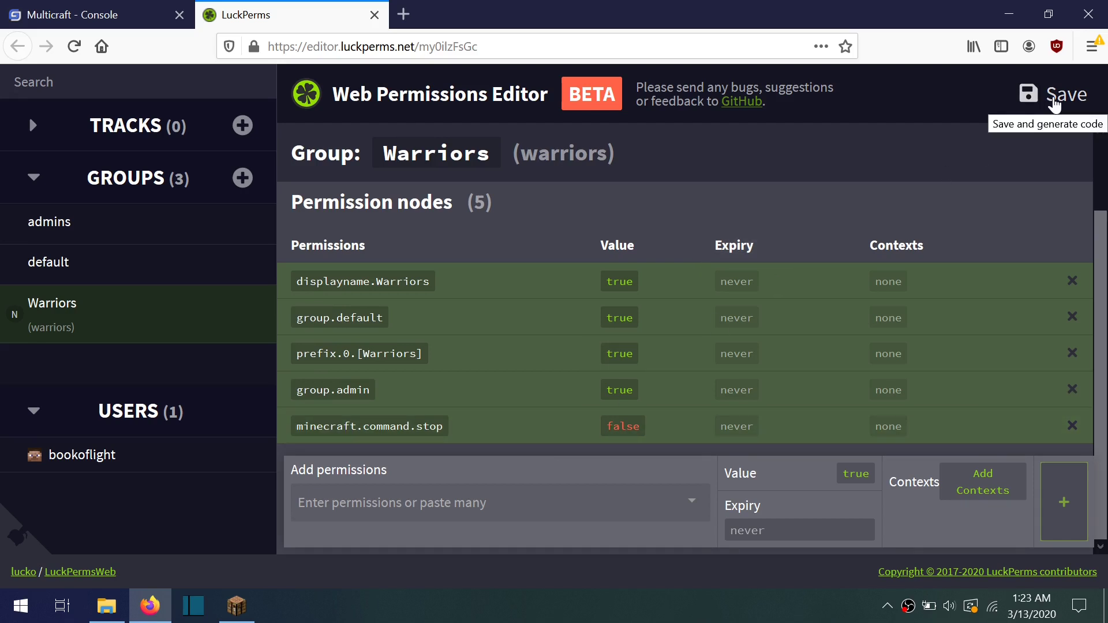
# Save the edits and copy the generated applyedits command.
pyautogui.click(1055, 103)
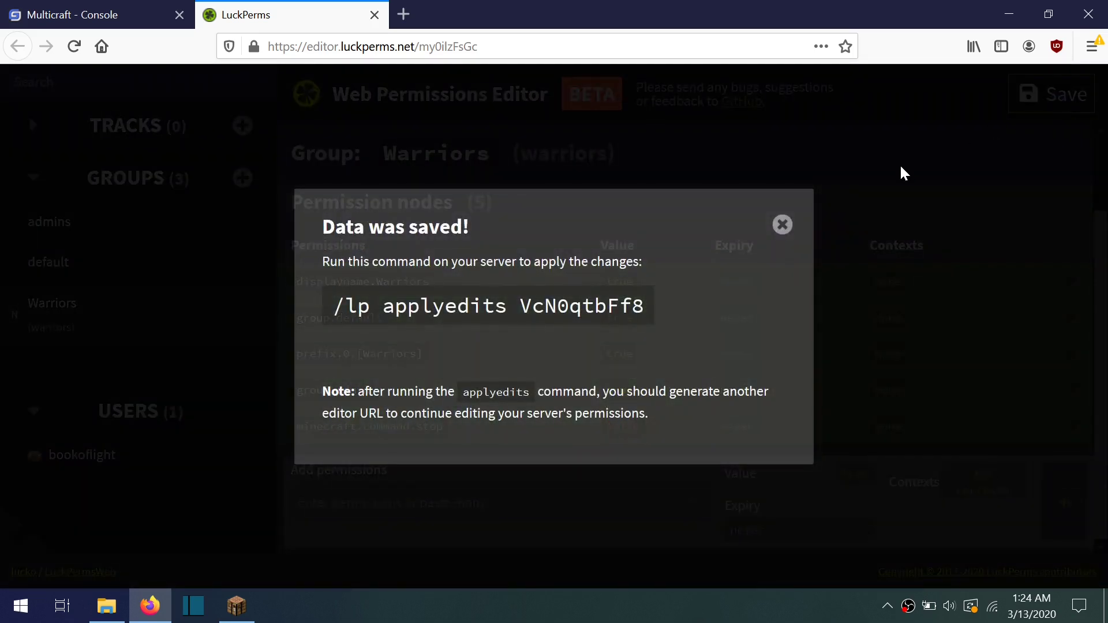
pyautogui.click(563, 319)
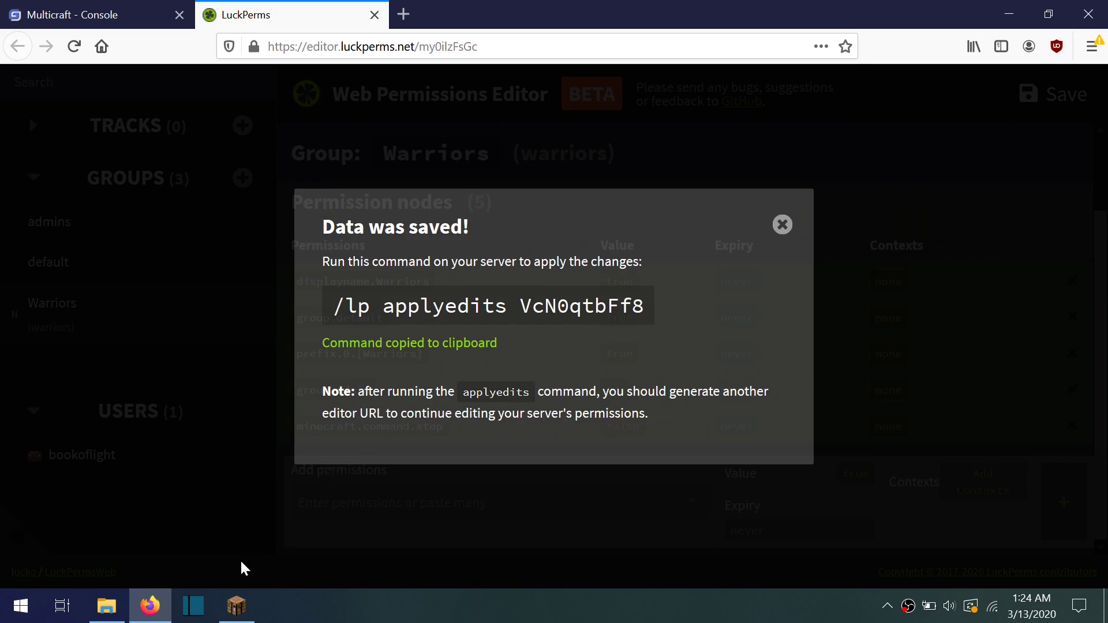
# Paste and run the /lp applyedits command in Minecraft chat.
pyautogui.click(257, 612)
pyautogui.press('BackSpace')
pyautogui.hotkey('ctrl', 'v')
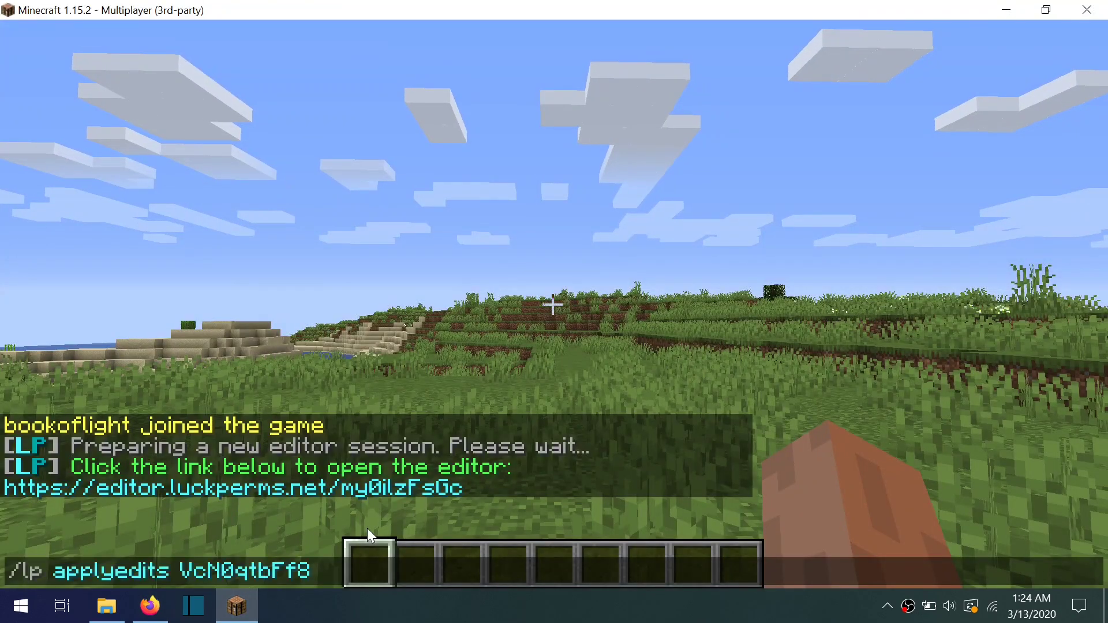
pyautogui.press('Return')
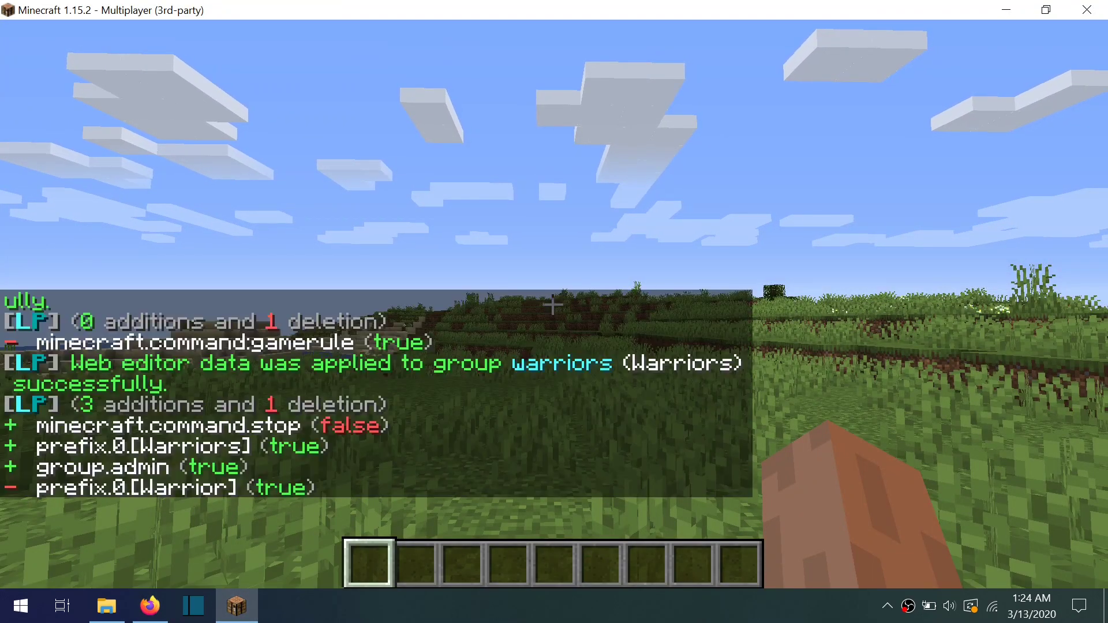